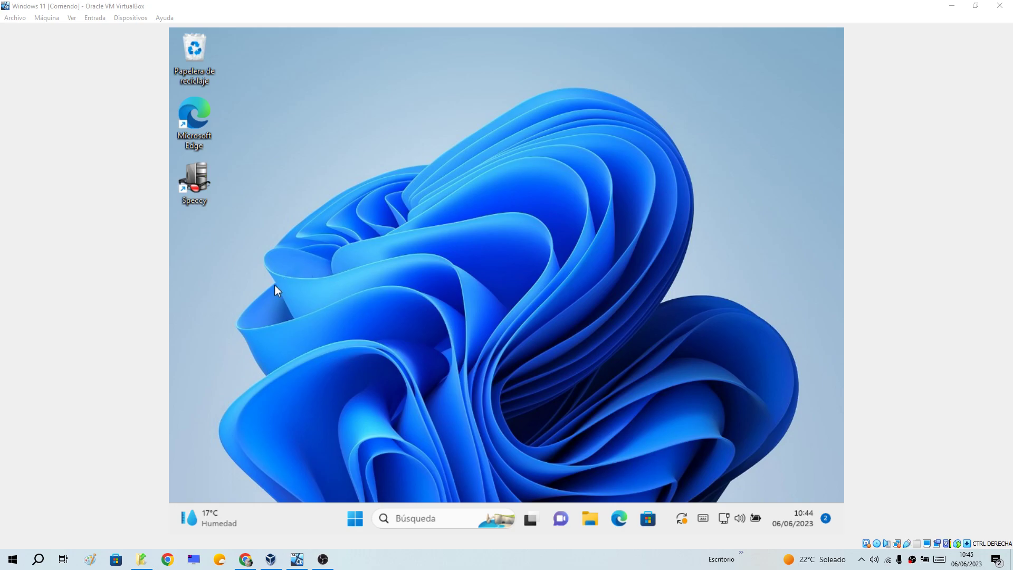
Step: Launch Microsoft Edge from its desktop shortcut and close it, two times in a row, to test how the shortcut opens
double_click(199, 129)
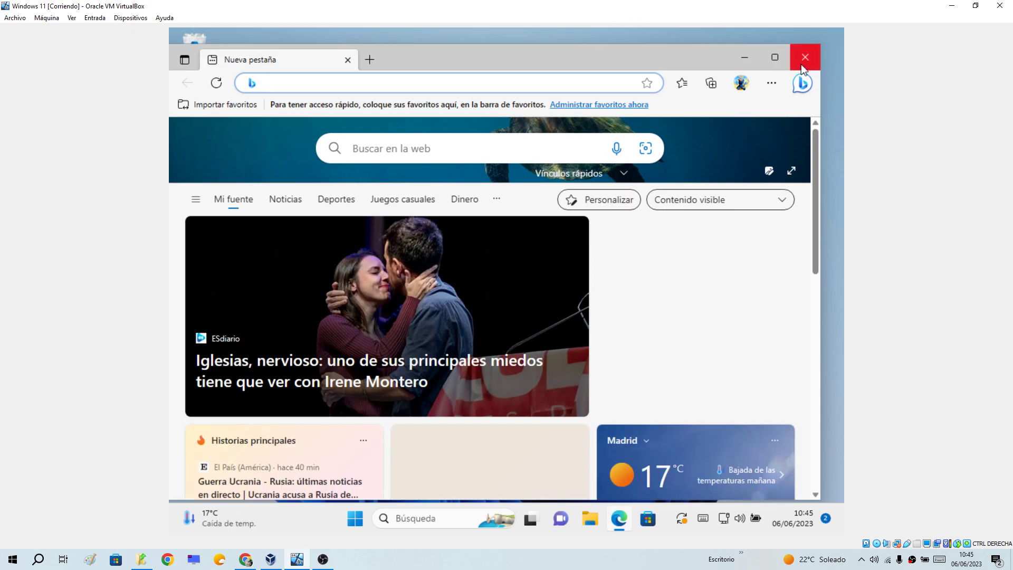
click(796, 67)
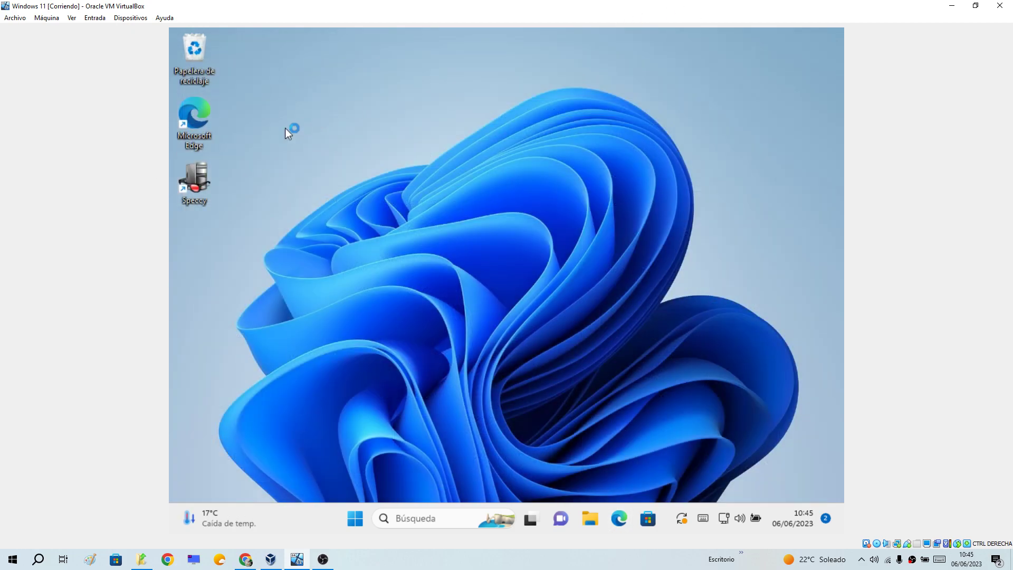
double_click(204, 125)
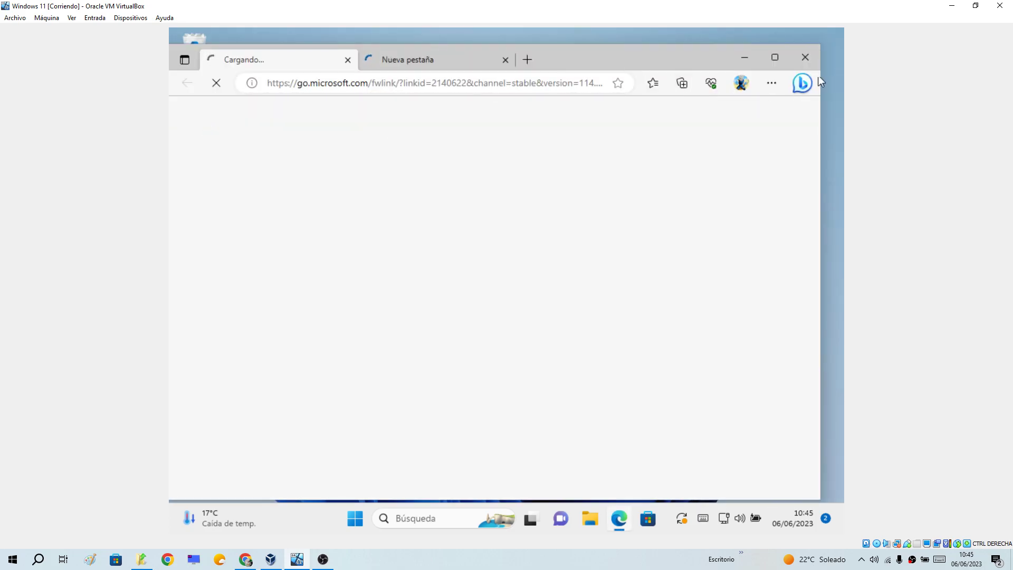
click(805, 58)
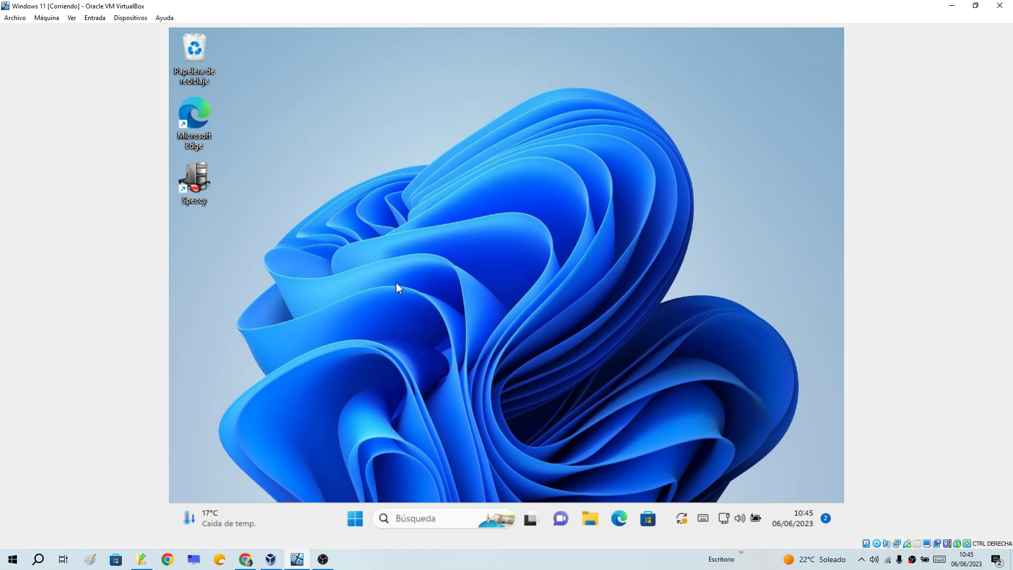
Step: Search Windows for "opciones del explorador de archivos" and open the Opciones del Explorador de archivos dialog
click(410, 521)
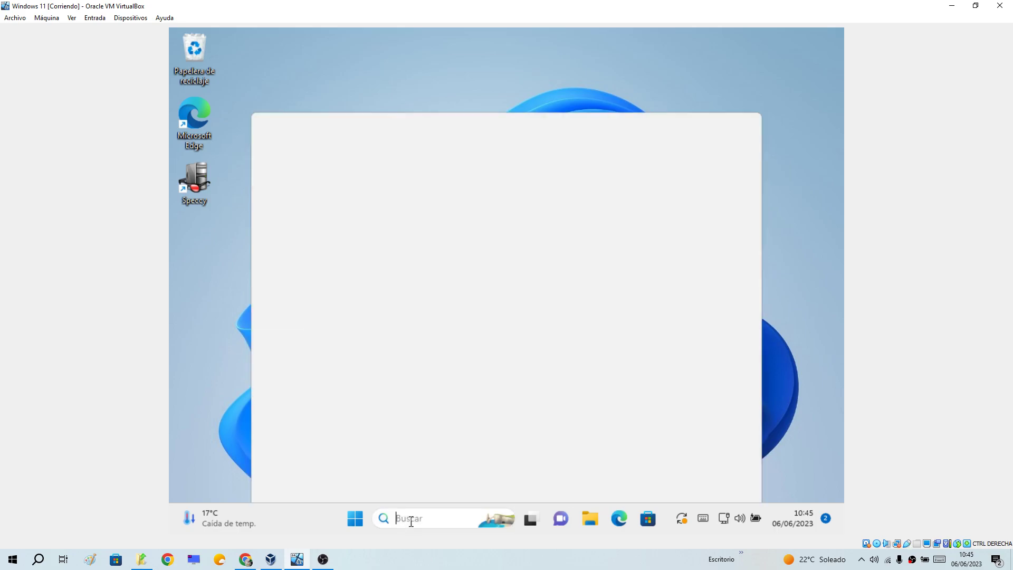
text(opc)
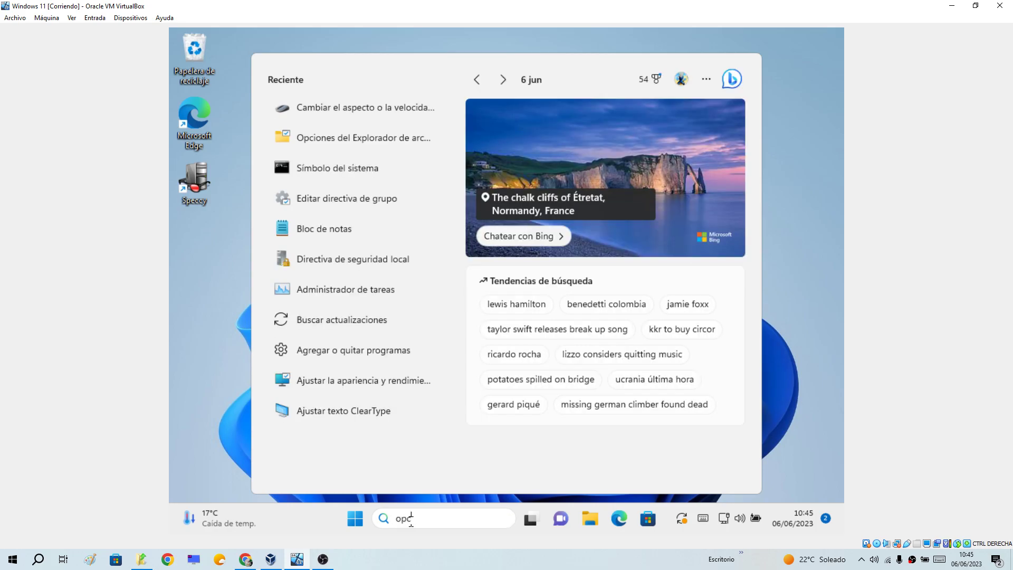
text(iones del e)
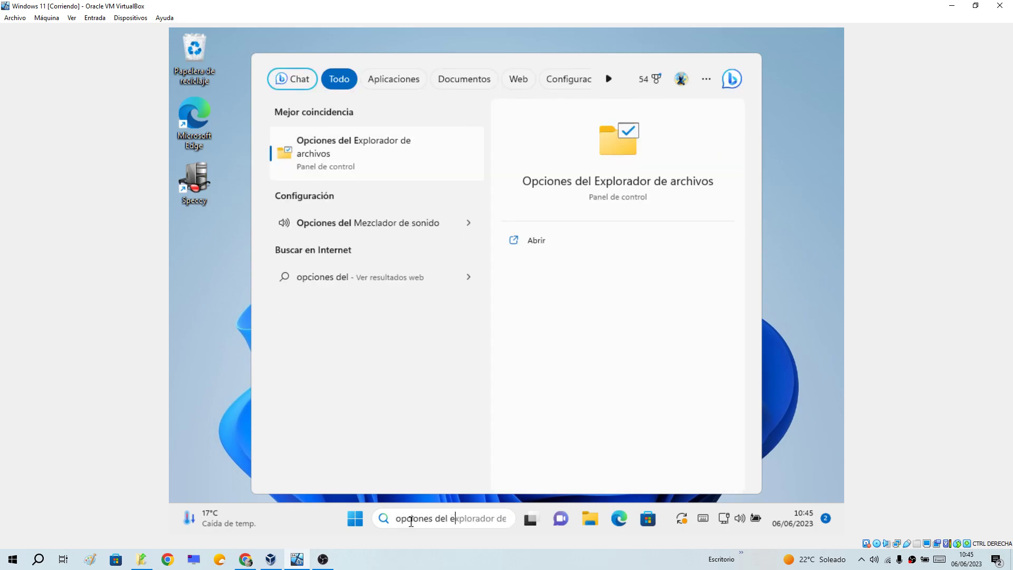
text(xplorador de )
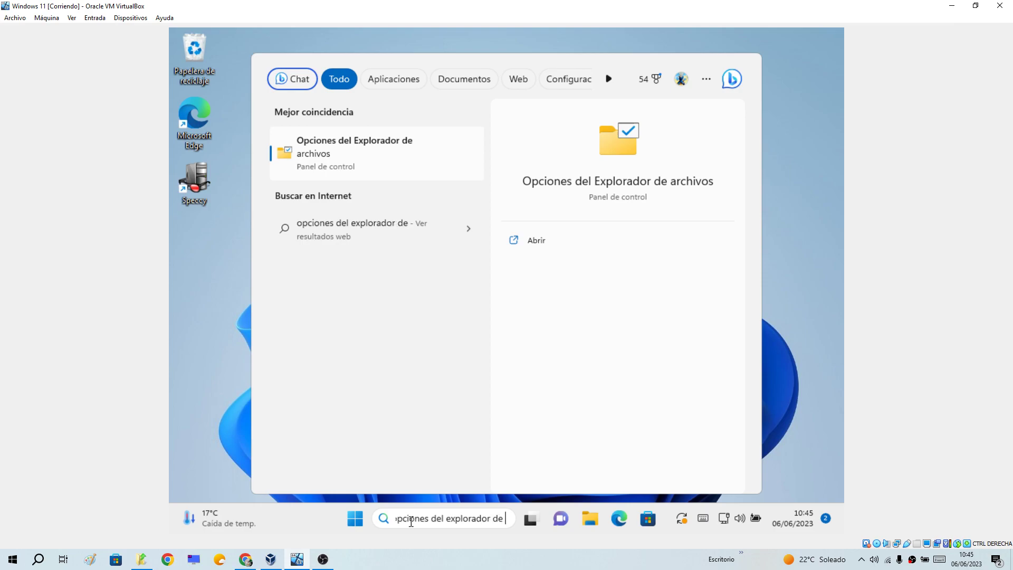
text(archivos)
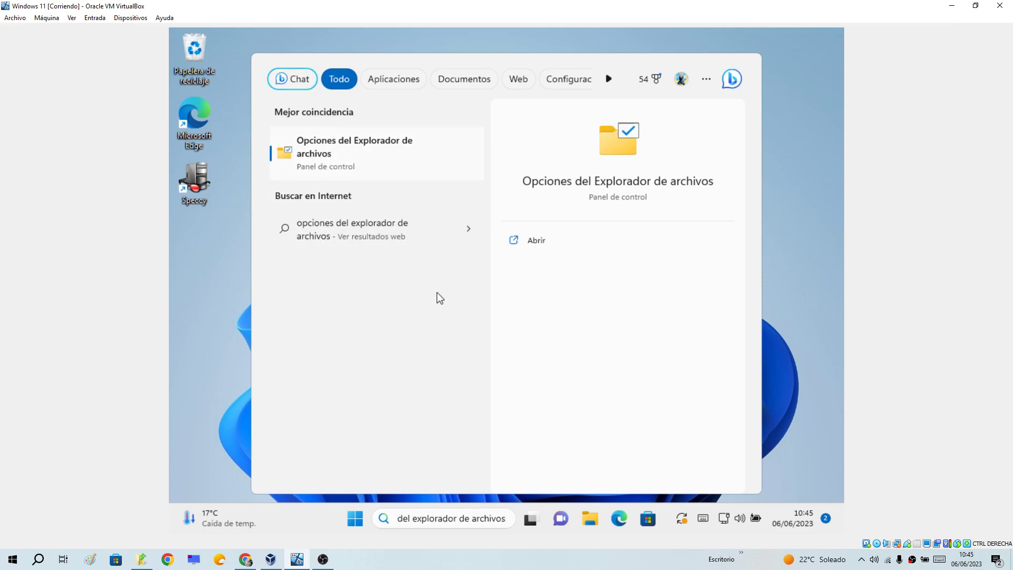
key(Return)
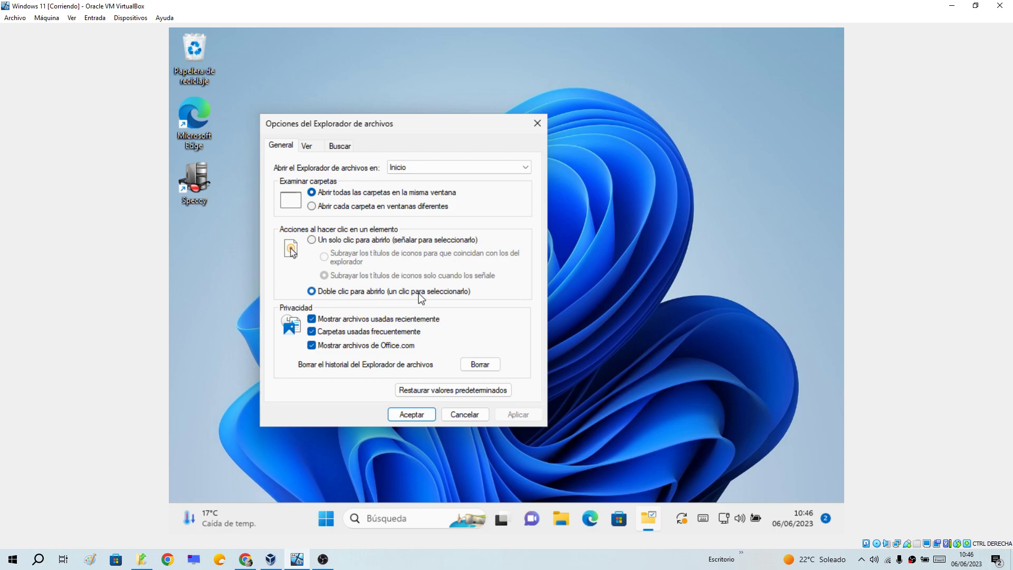
Step: Move the options dialog away from the desktop icons, then select the Microsoft Edge shortcut, launch it and close the browser
drag(414, 129, 514, 126)
click(210, 130)
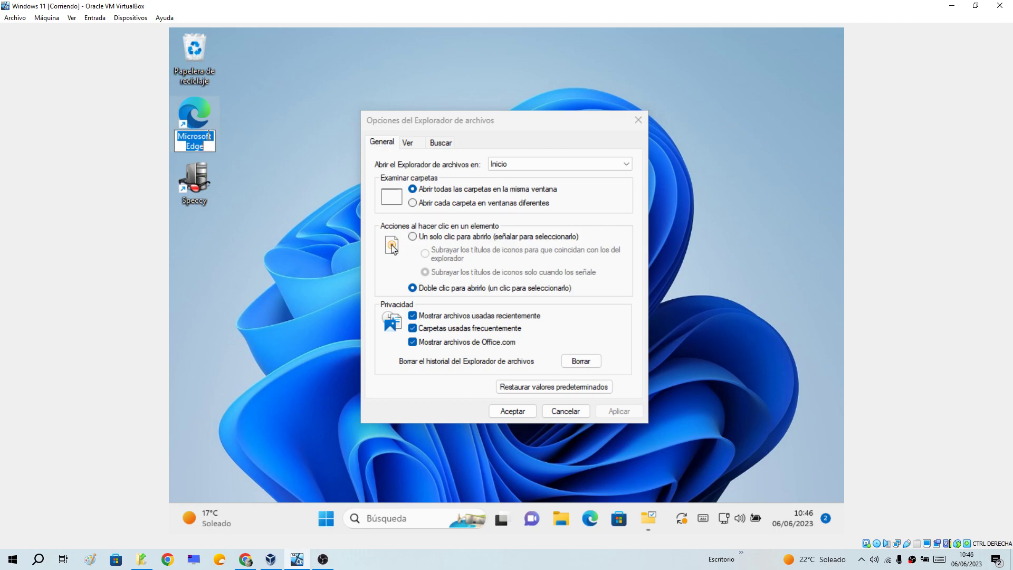
double_click(206, 119)
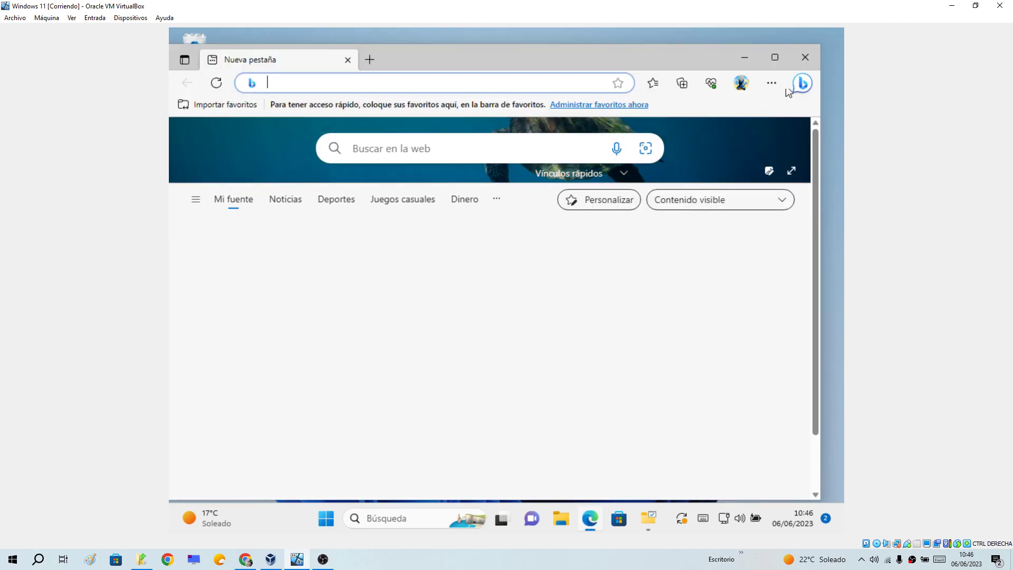
click(805, 58)
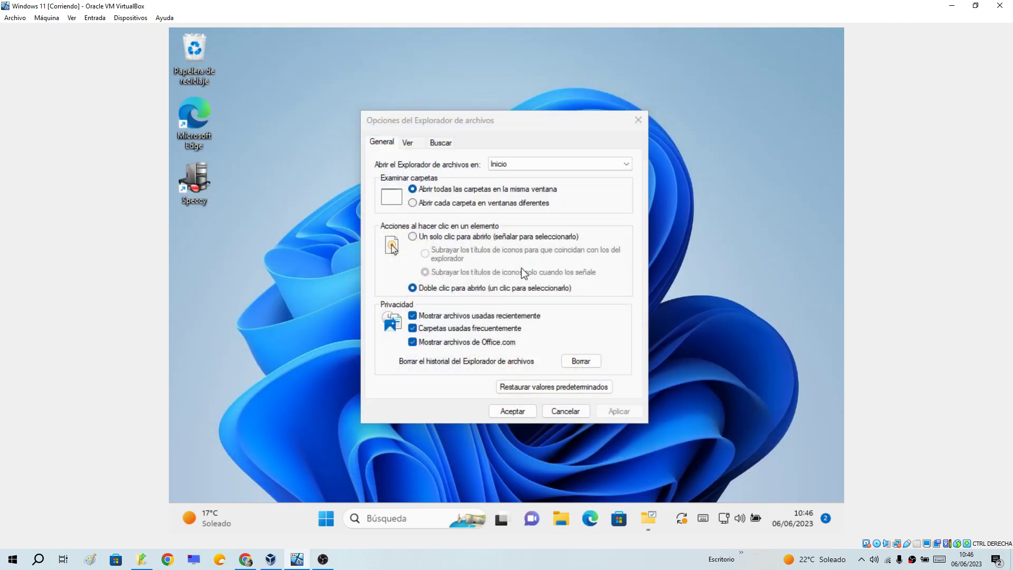
Step: Set the item-opening action to "Un solo clic para abrirlo (señalar para seleccionarlo)", apply it and close the dialog
click(413, 238)
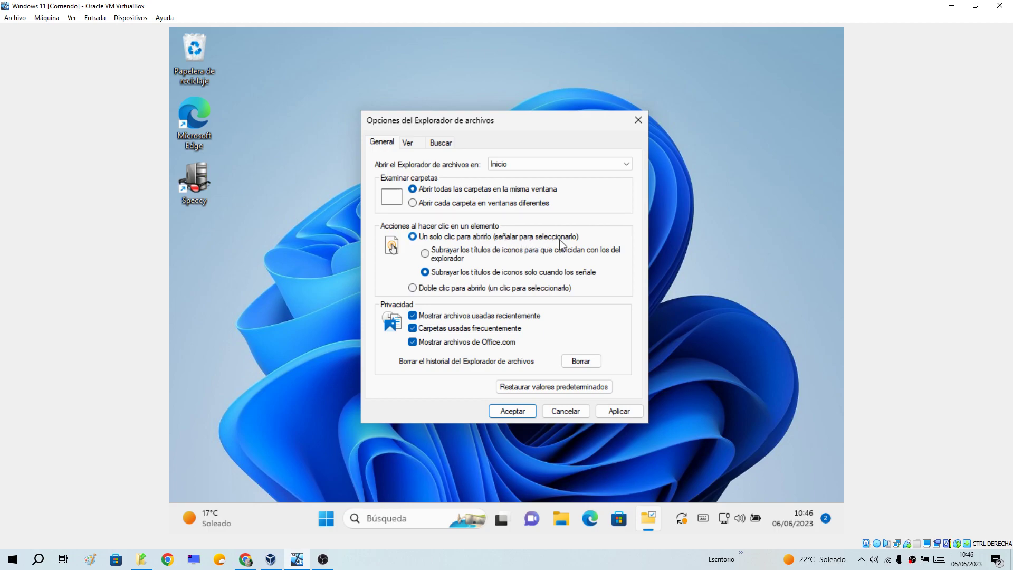
click(620, 412)
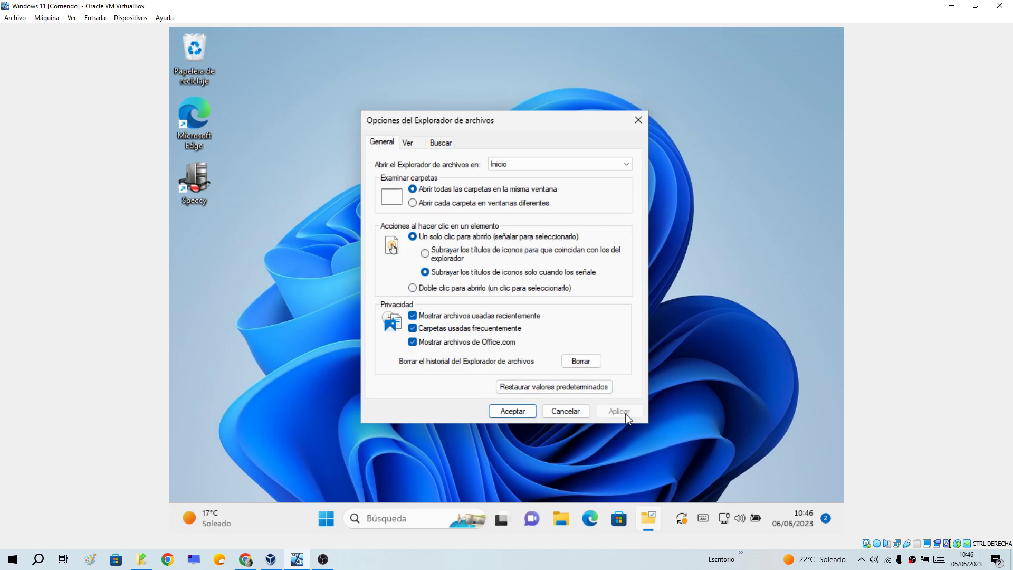
click(529, 414)
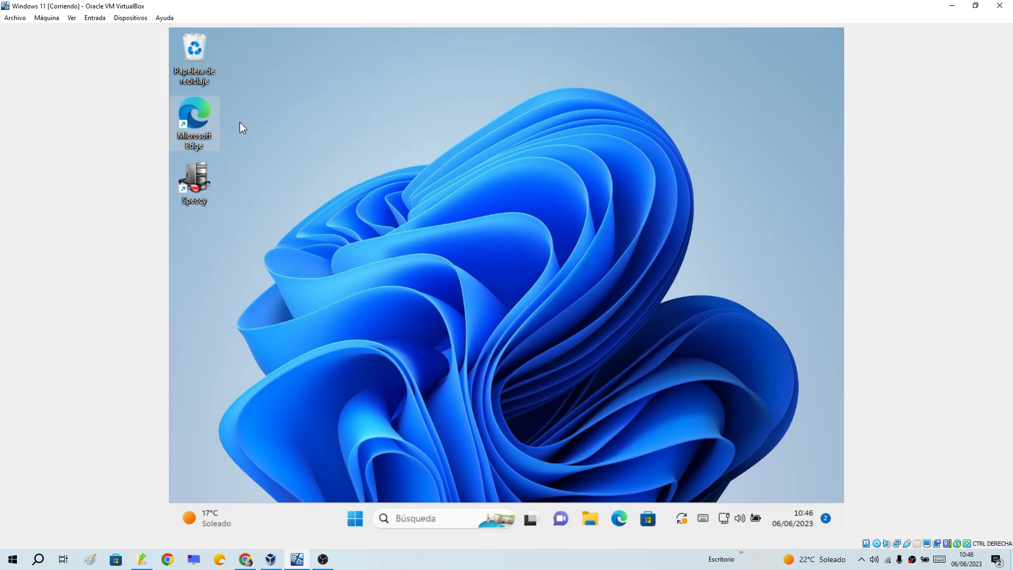
Step: Test the single-click setting by opening Microsoft Edge from its desktop shortcut and closing the browser
double_click(199, 125)
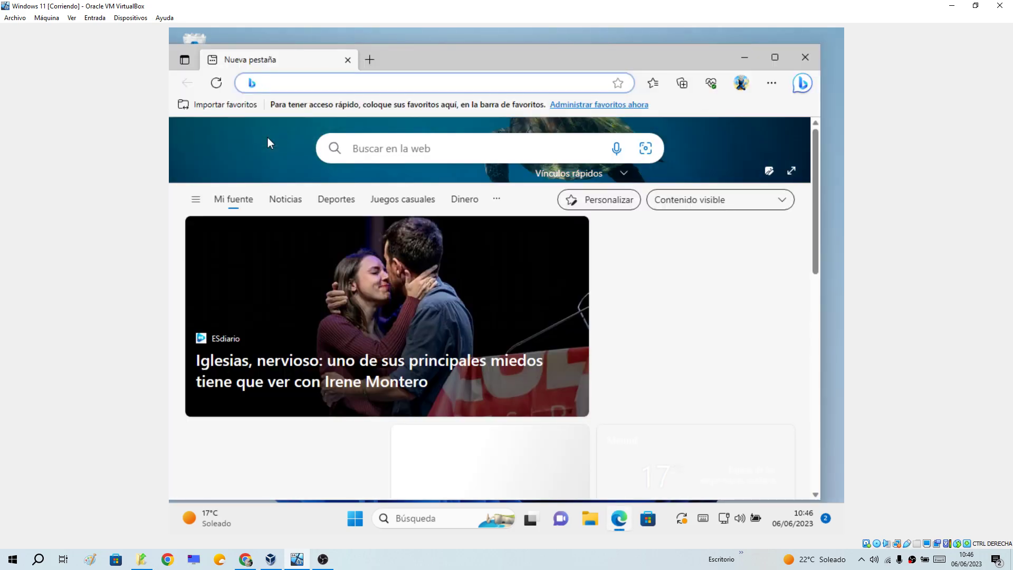
click(806, 57)
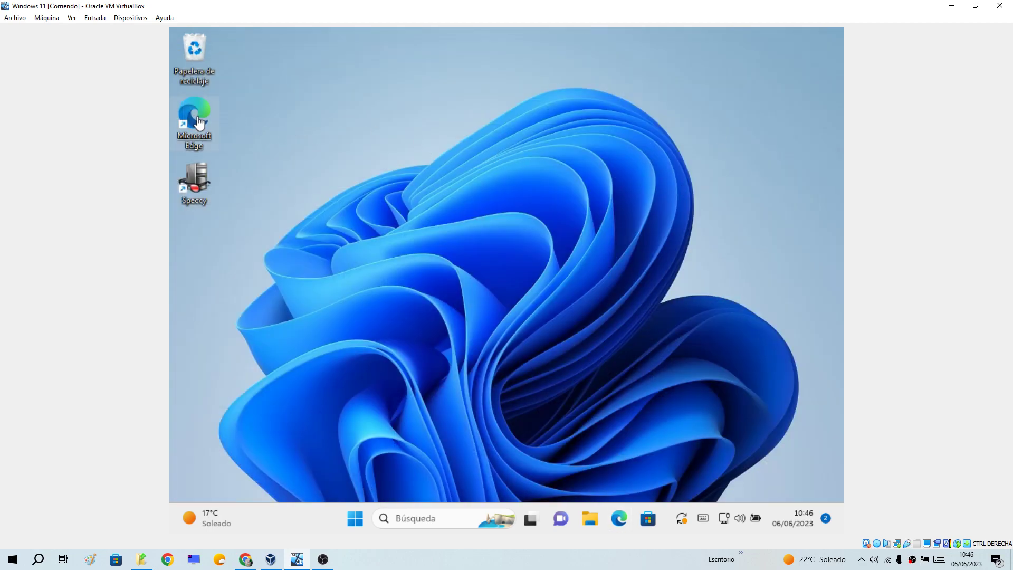
double_click(198, 123)
Step: Reopen Opciones del Explorador de archivos through Windows search, then apply "Doble clic para abrirlo (un clic para seleccionarlo)" and close it
click(409, 520)
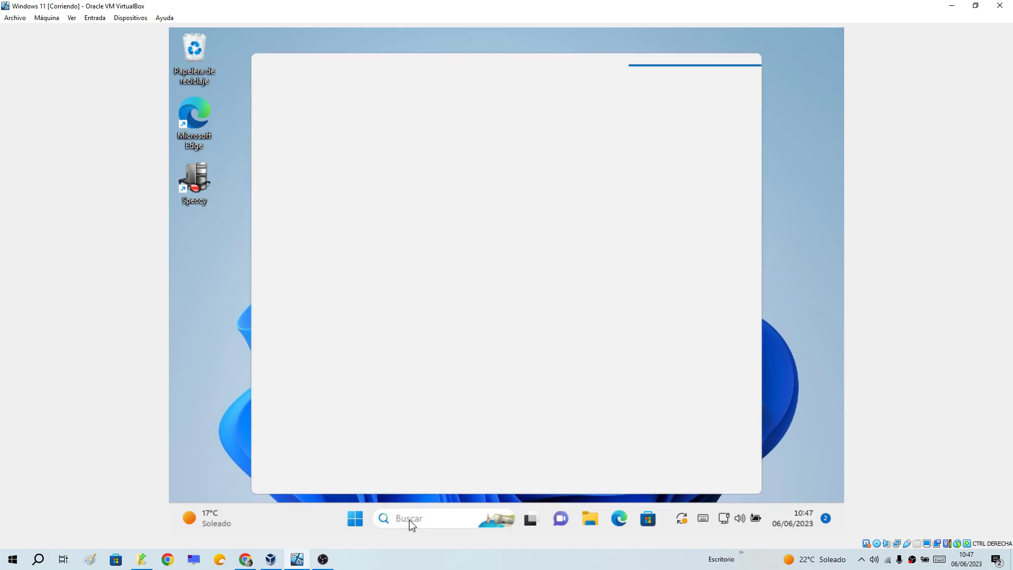
text(opciones del )
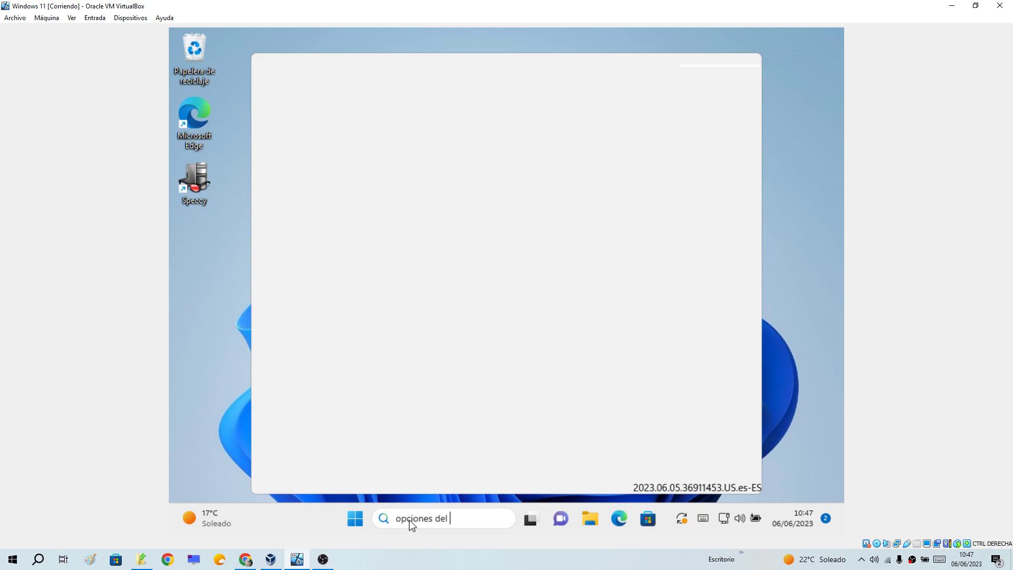
text(explorador de archivos)
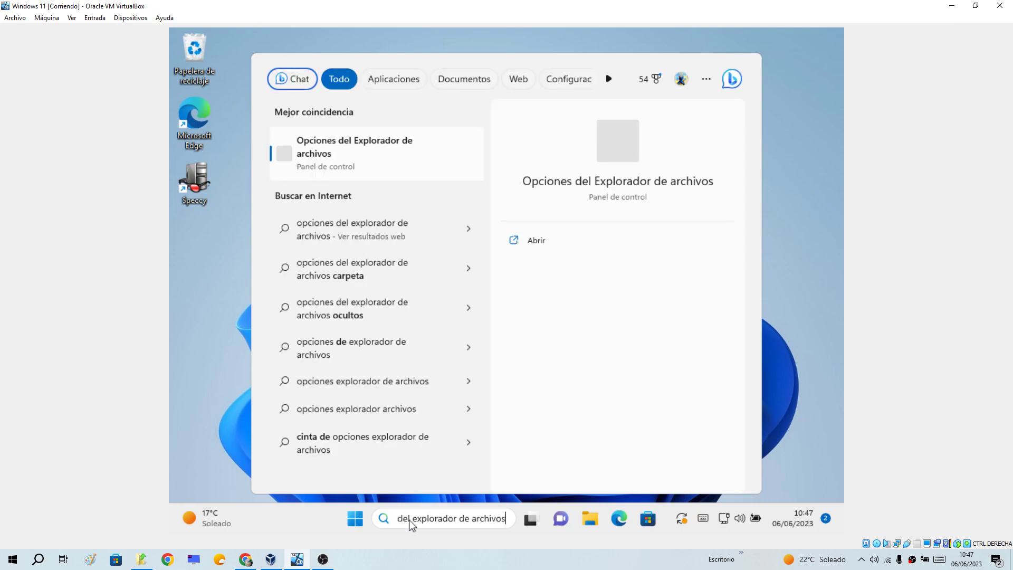
click(366, 167)
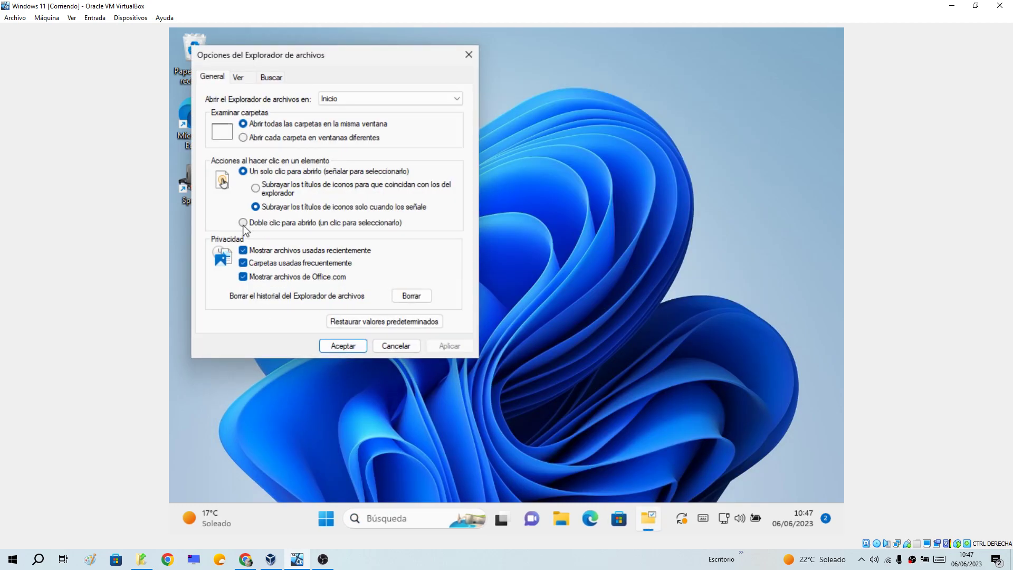
click(244, 224)
click(457, 347)
click(350, 345)
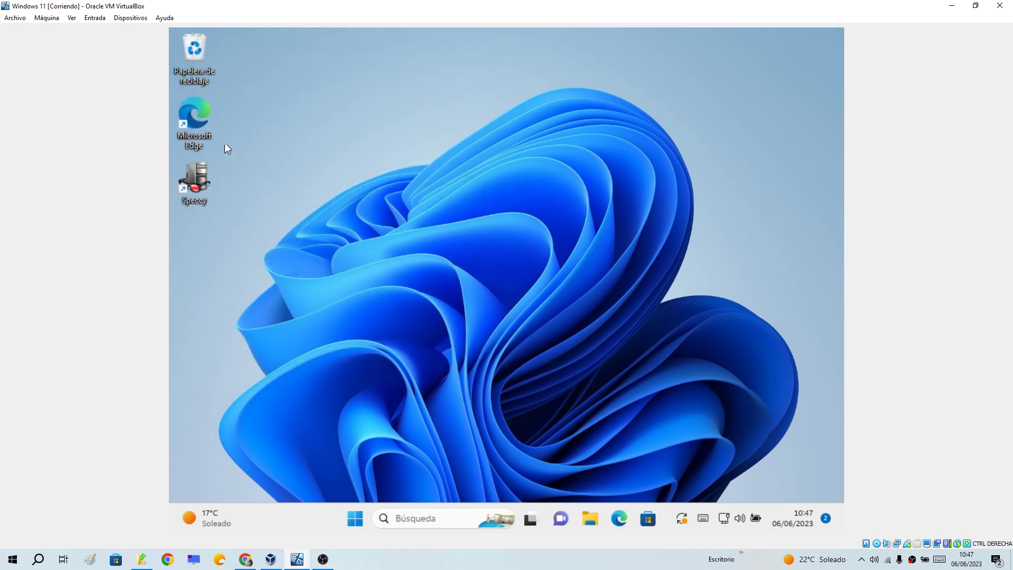
Step: Check the restored "Doble clic" behaviour by opening Microsoft Edge from the desktop shortcut and closing it twice
double_click(210, 116)
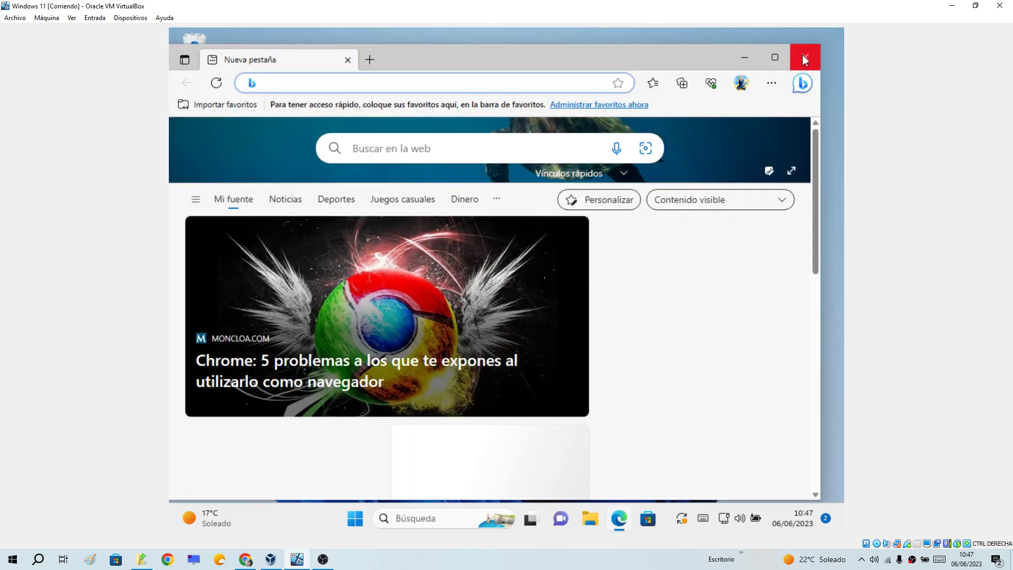
click(805, 57)
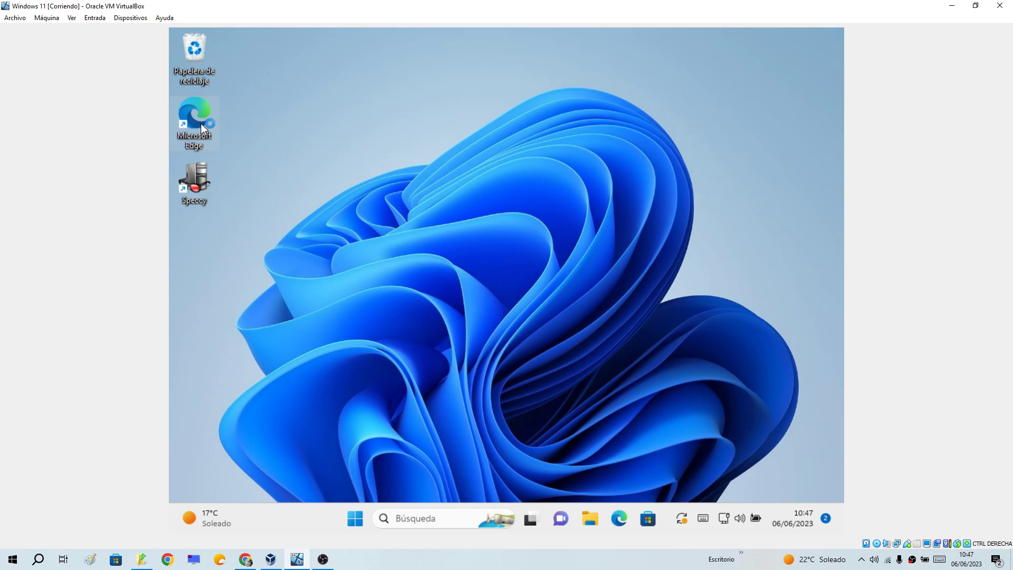
double_click(205, 120)
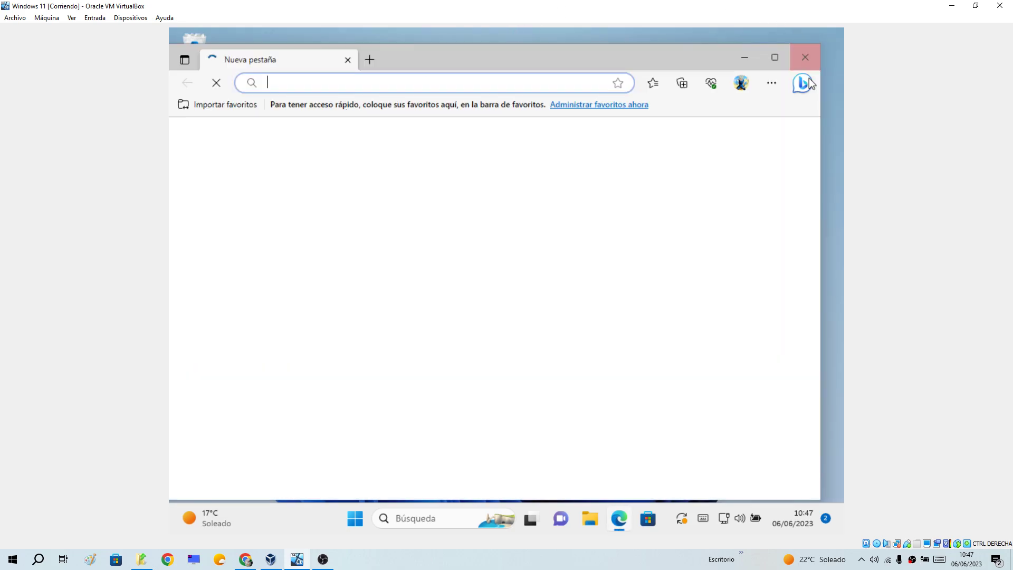
click(805, 58)
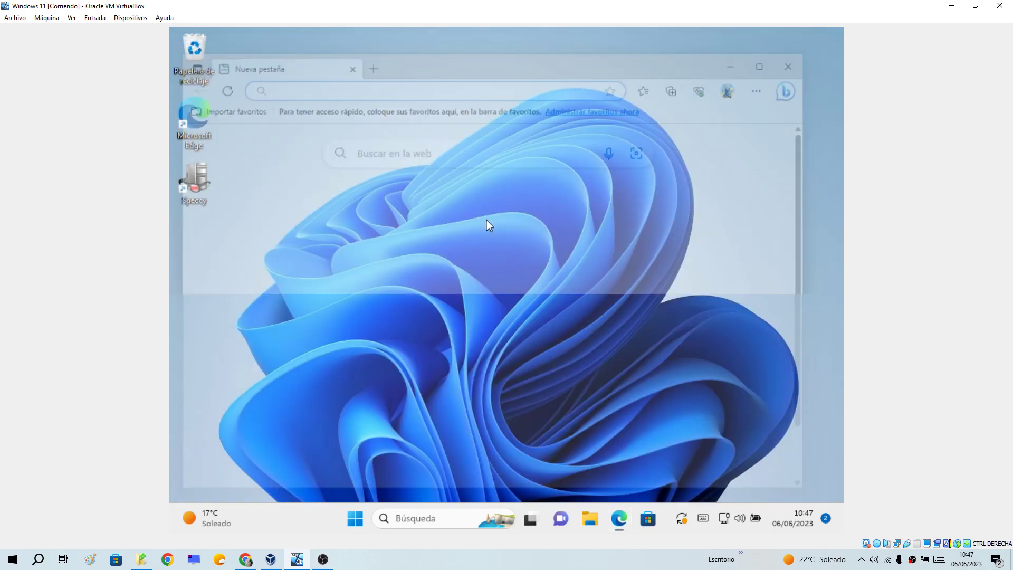